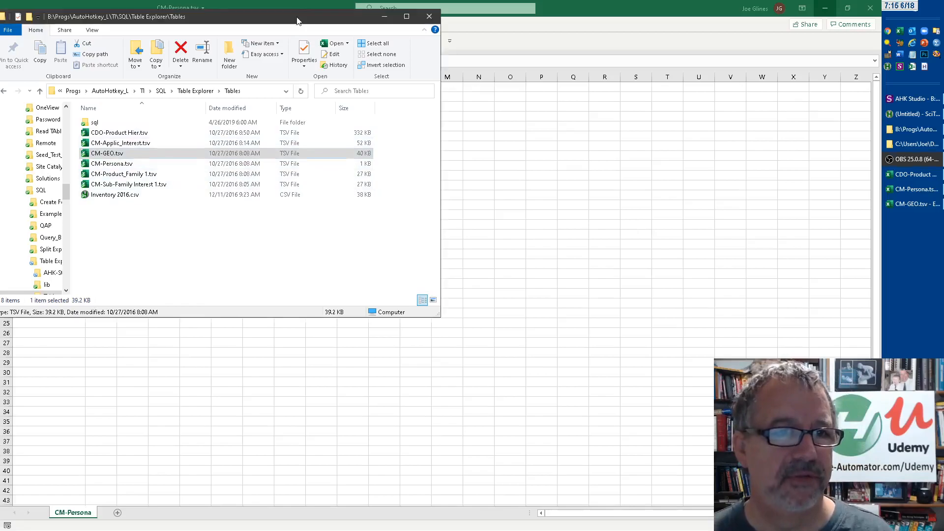
- Move the Tables folder window aside and check the Cleveland count in cell F10 of CM-GEO
drag(221, 17, 525, 108)
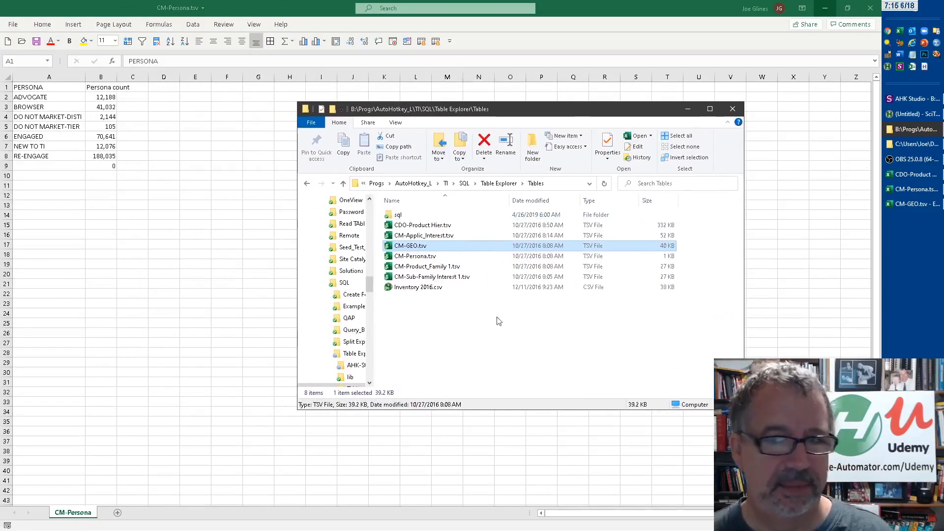
click(915, 205)
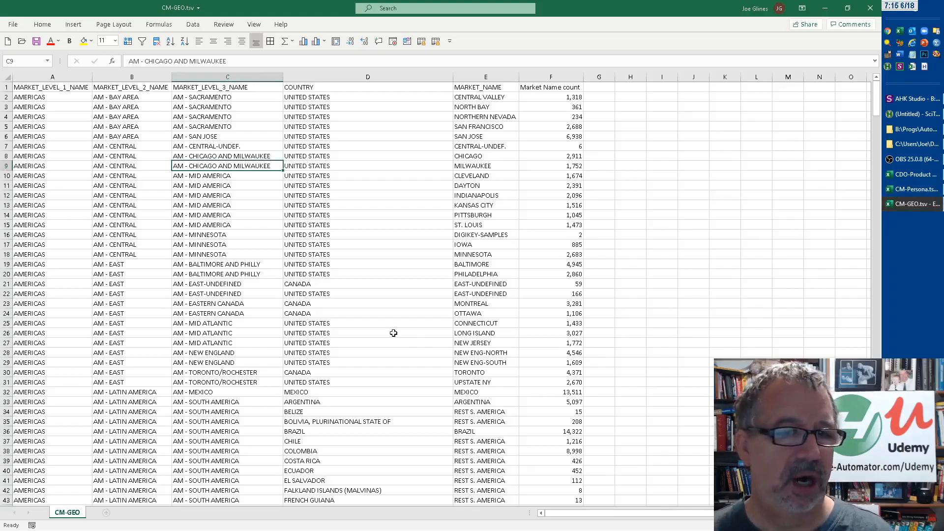
click(555, 175)
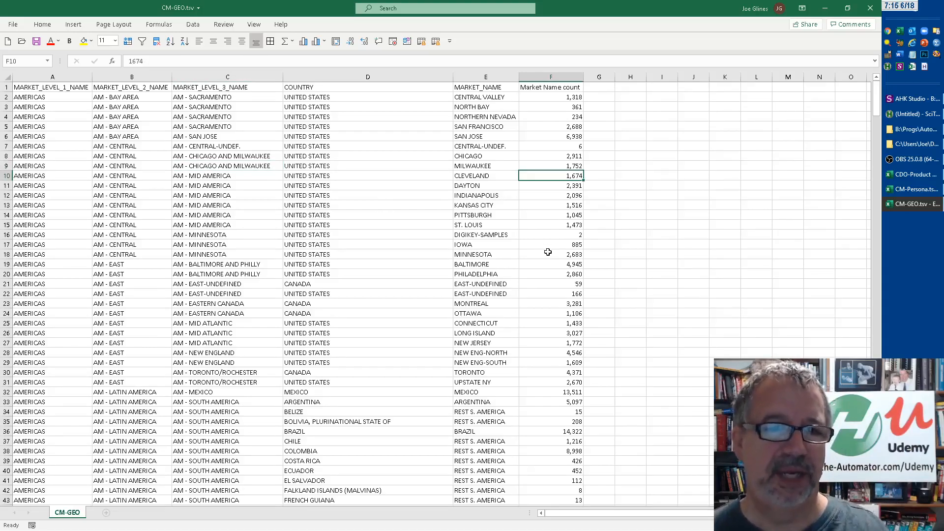
- In CDO-Product Hier, narrow the Family Hierarchy and ID column to reveal Family ID Heir Count, then minimize the workbook
click(921, 179)
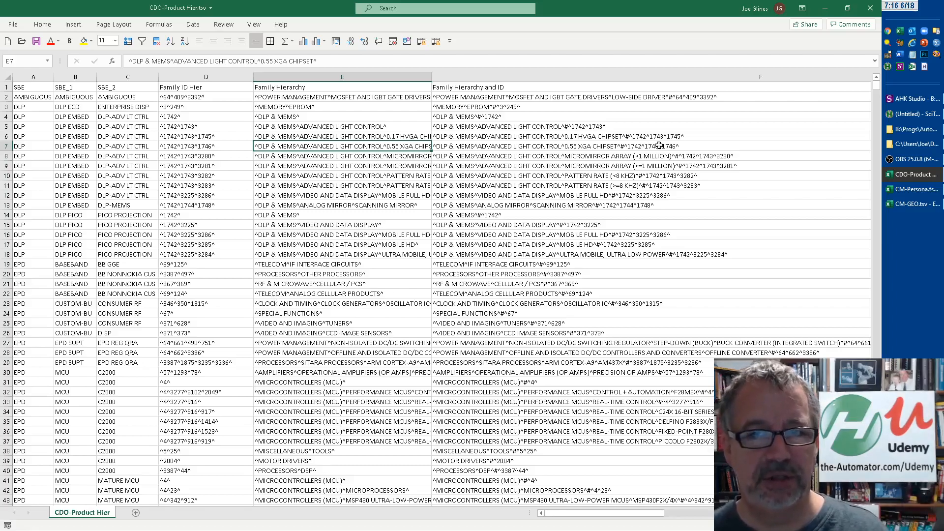
click(672, 216)
scroll(675, 216, down, 1)
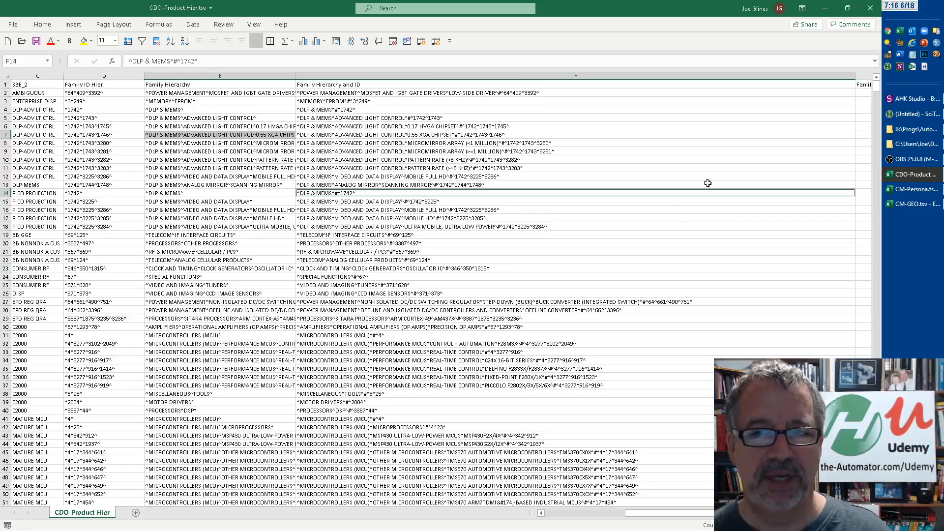
drag(854, 76, 401, 77)
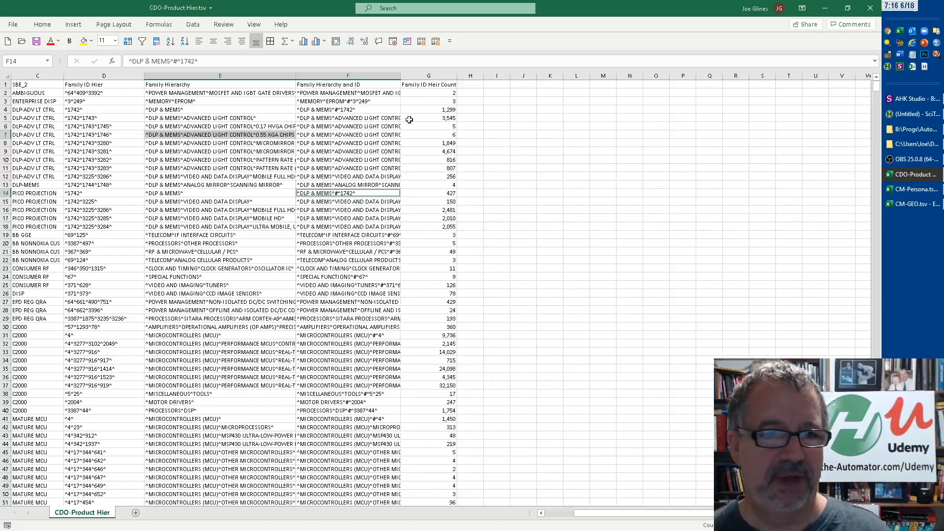
click(435, 100)
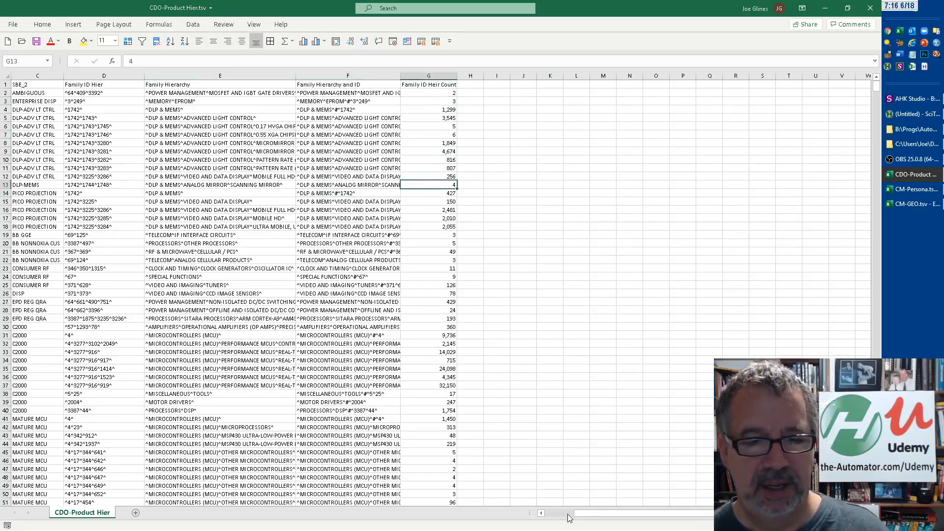
drag(568, 517, 548, 513)
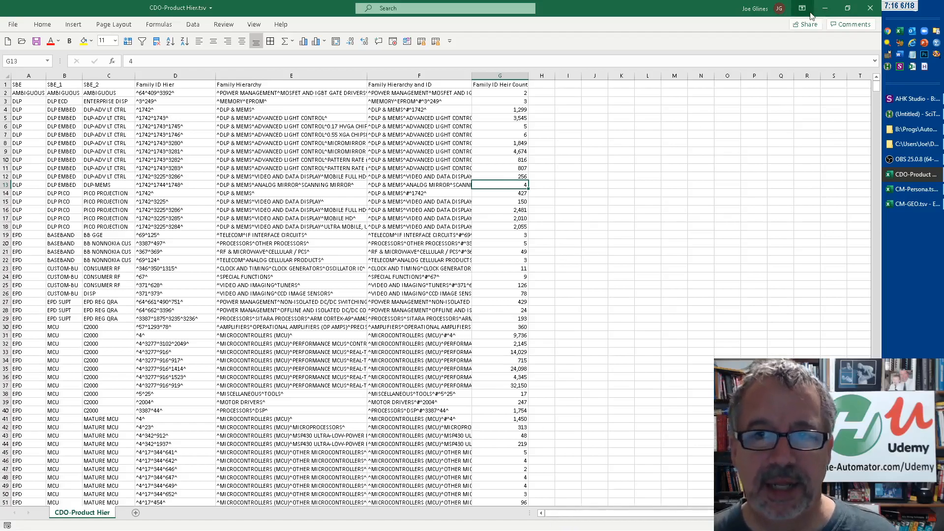
click(826, 9)
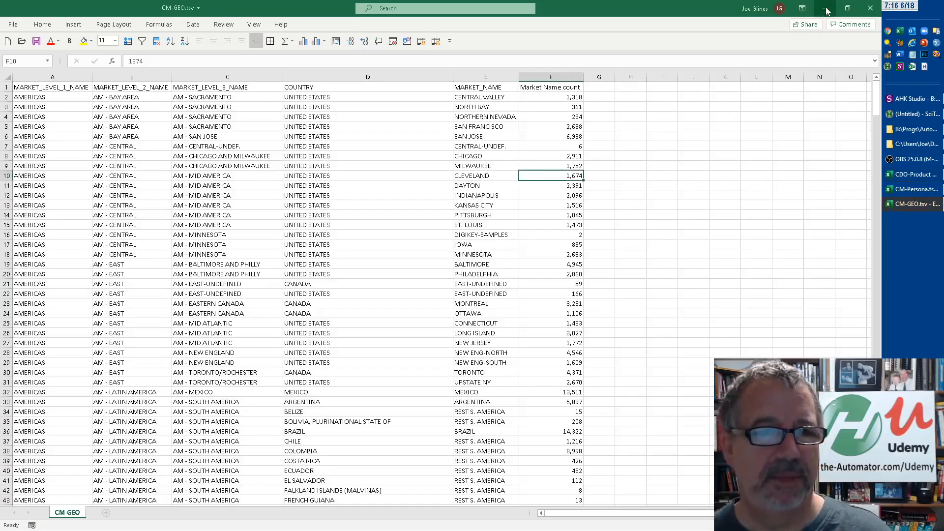
- Run the Table Explorer script from AHK Studio with Alt+R, opening its Table Explorer 4.1 window
click(914, 100)
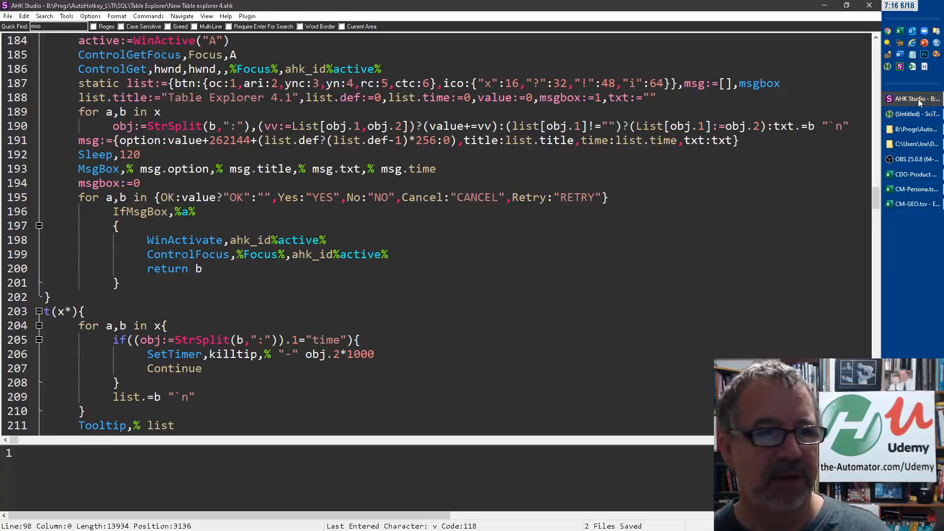
click(738, 197)
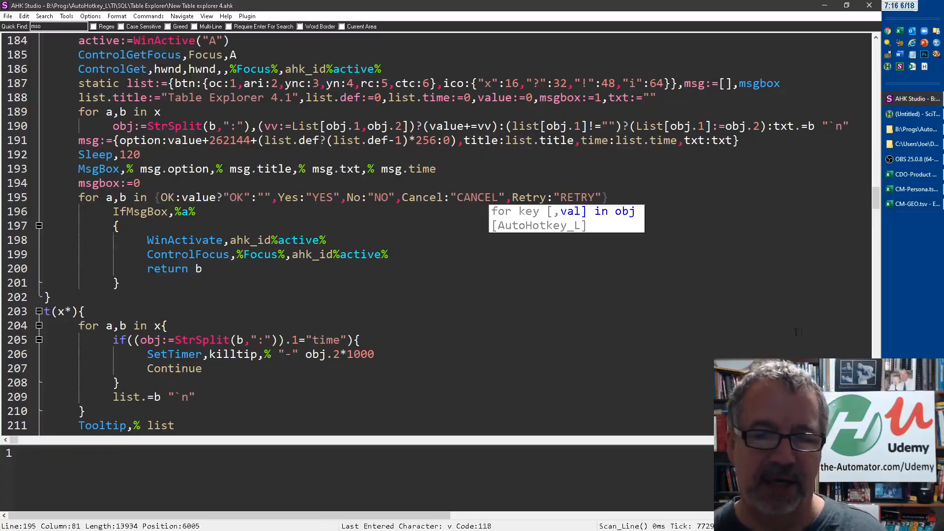
drag(876, 198, 874, 49)
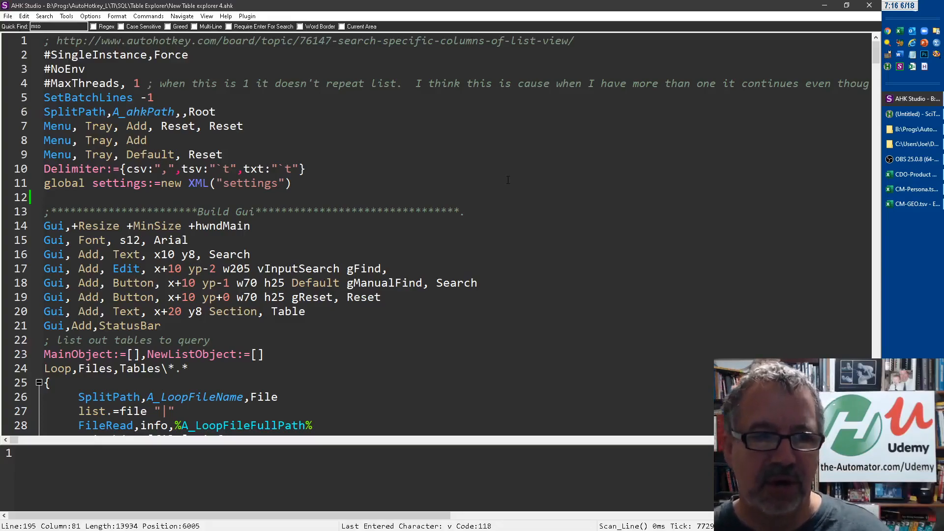
scroll(509, 180, down, 2)
key(alt+r)
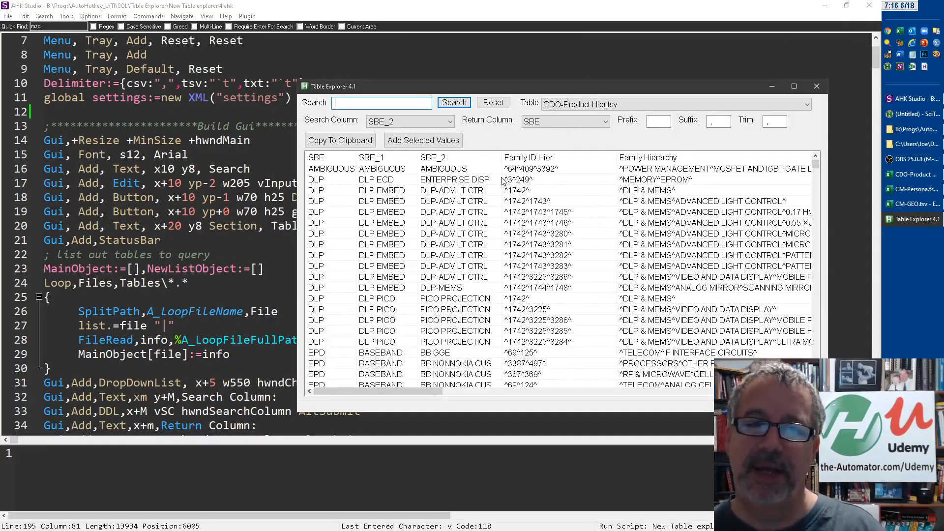
- Compare the Table dropdown's entries with the Tables folder, then reopen the dropdown to choose a table
click(601, 104)
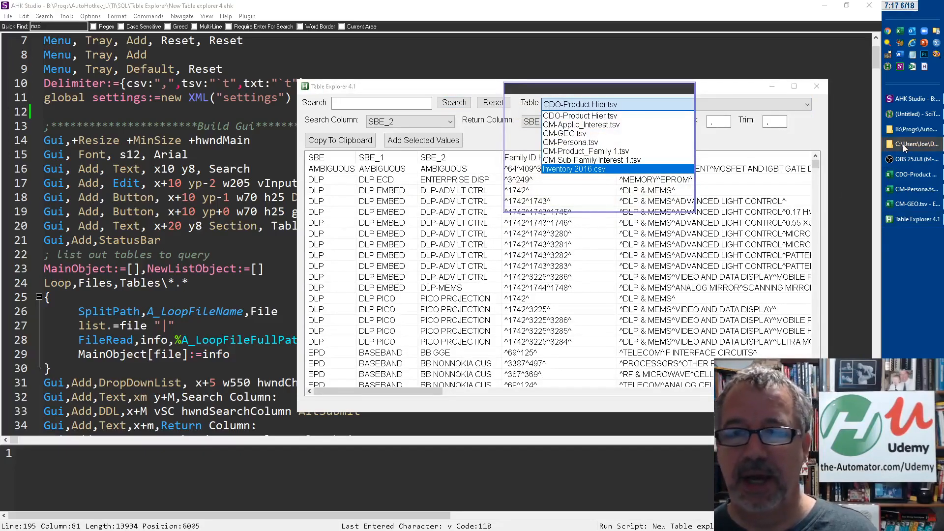
click(908, 131)
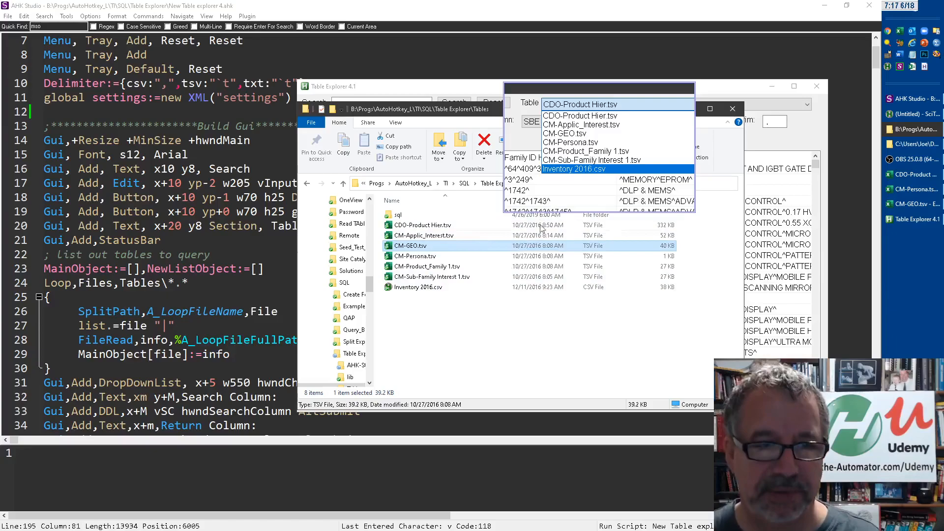
click(686, 93)
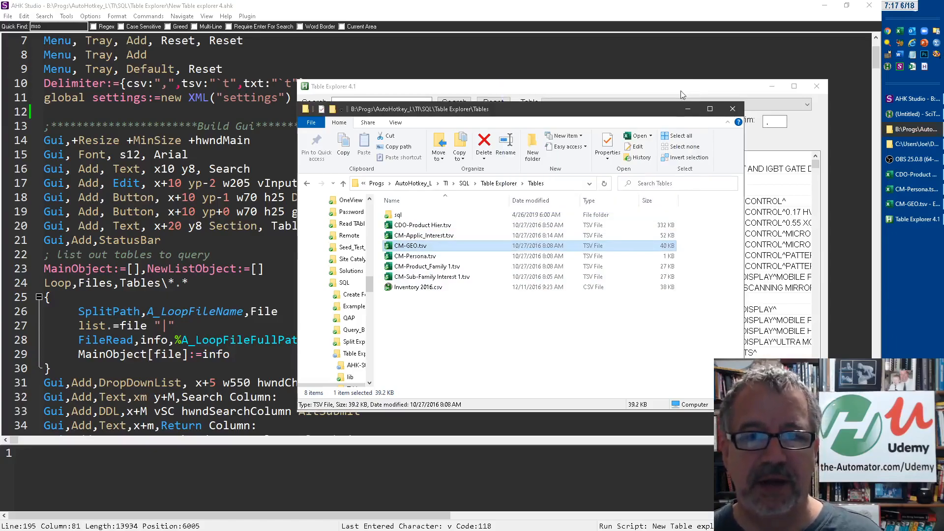
click(688, 109)
click(696, 104)
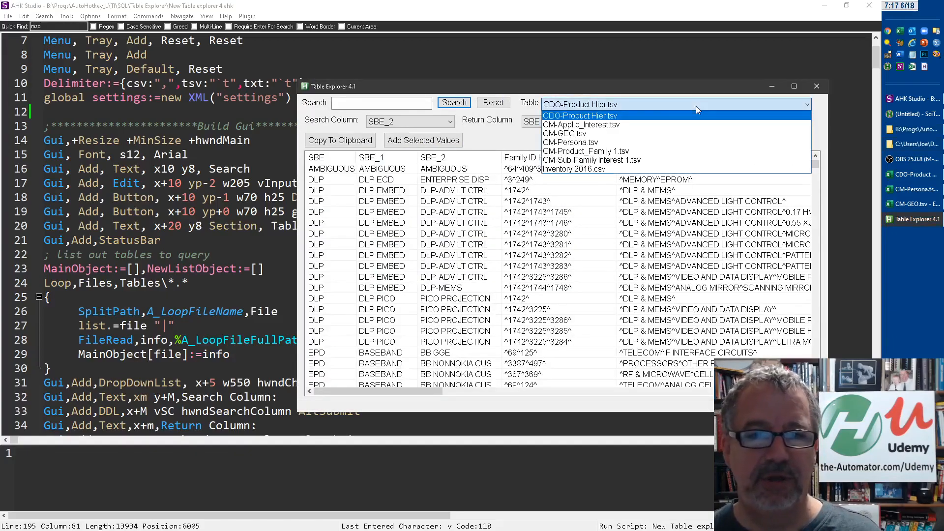
- Load CM-Applic_Interest.tsv, narrow its specialty name column and filter the rows by the term 'audio'
click(691, 125)
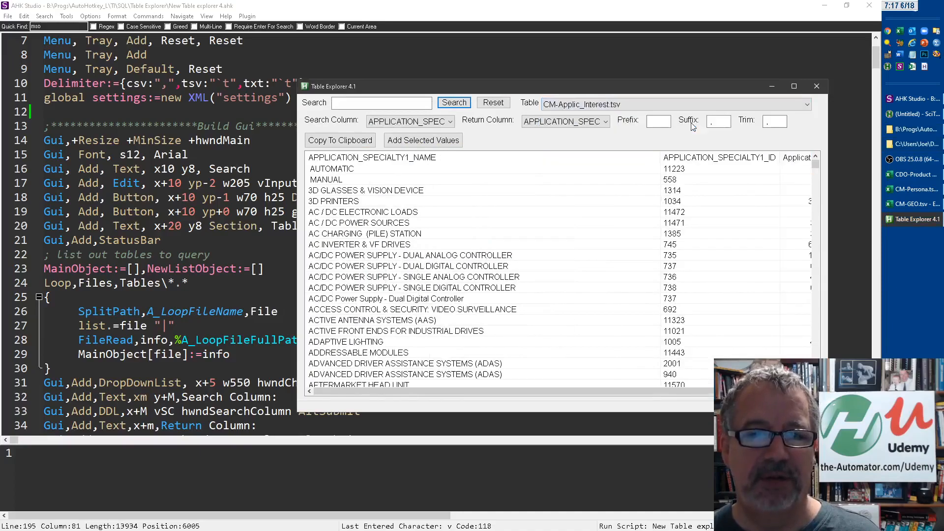
drag(662, 157, 568, 184)
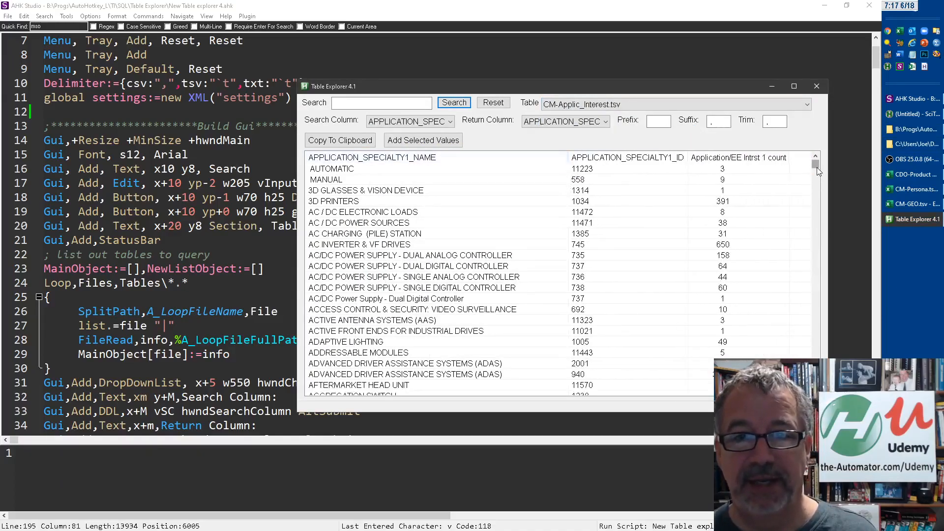
mouse_move(817, 168)
mouse_down()
mouse_move(816, 353)
mouse_move(816, 172)
mouse_up()
click(377, 102)
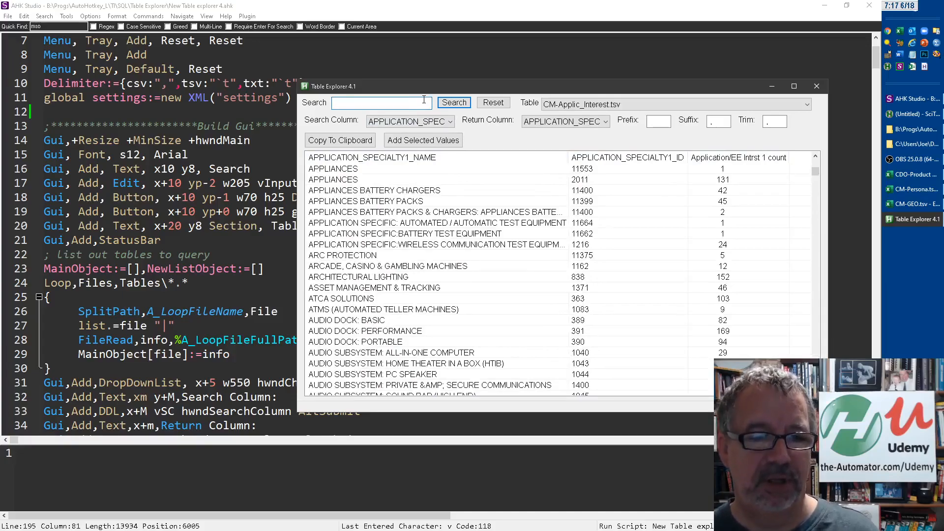
text(audi)
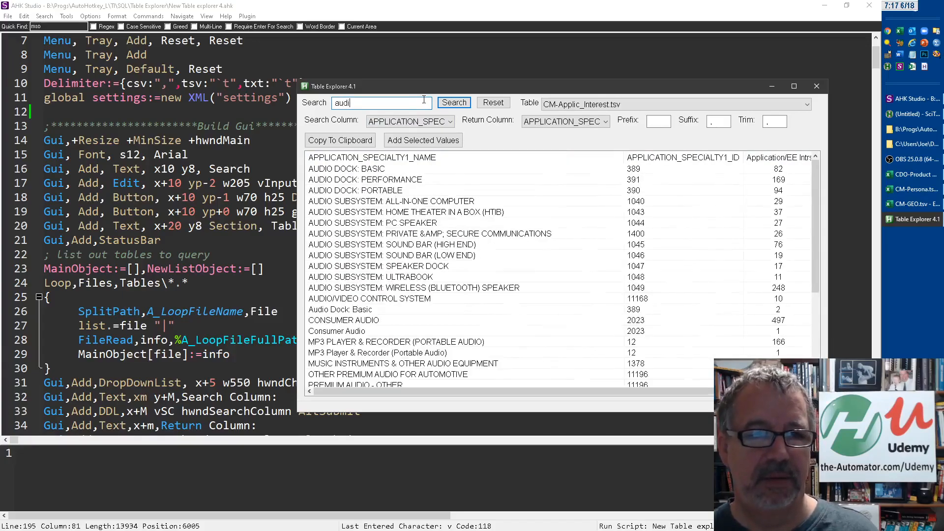
text(o doc)
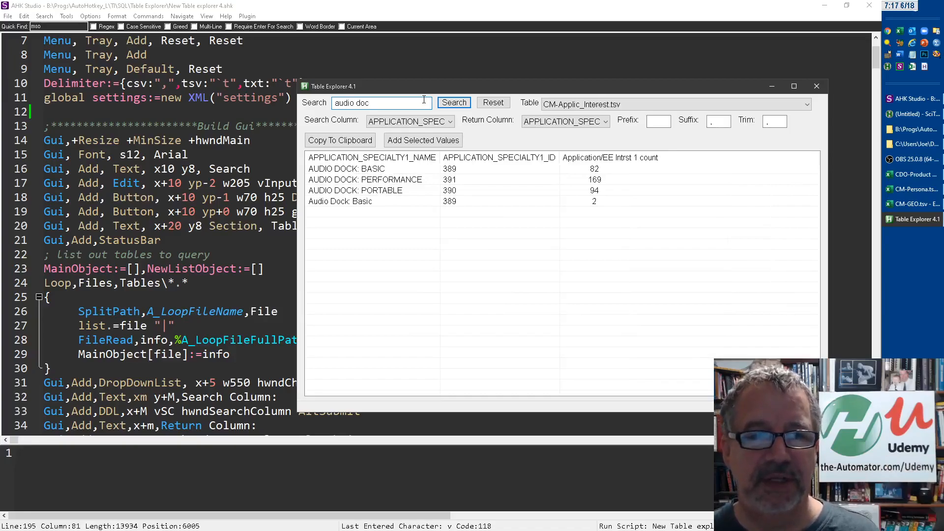
key(BackSpace)
key(BackSpace)
key(BackSpace)
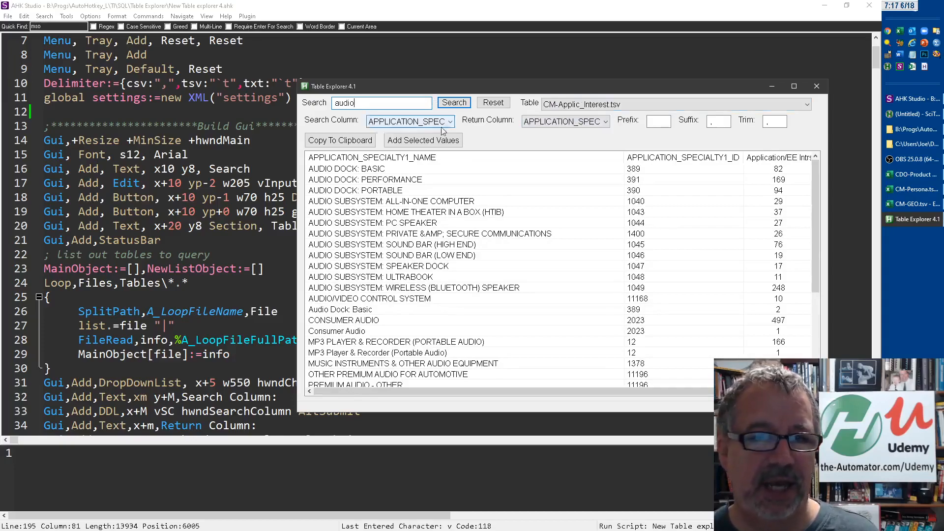
click(408, 121)
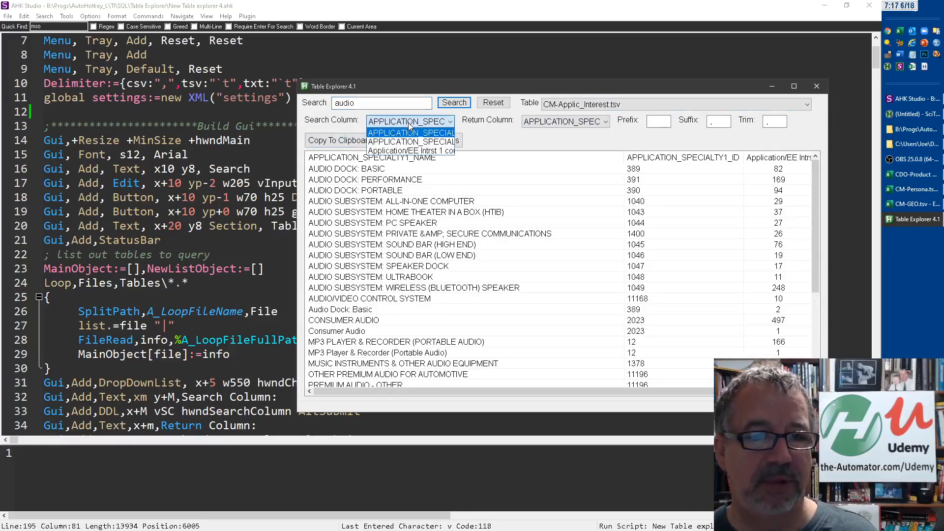
click(410, 123)
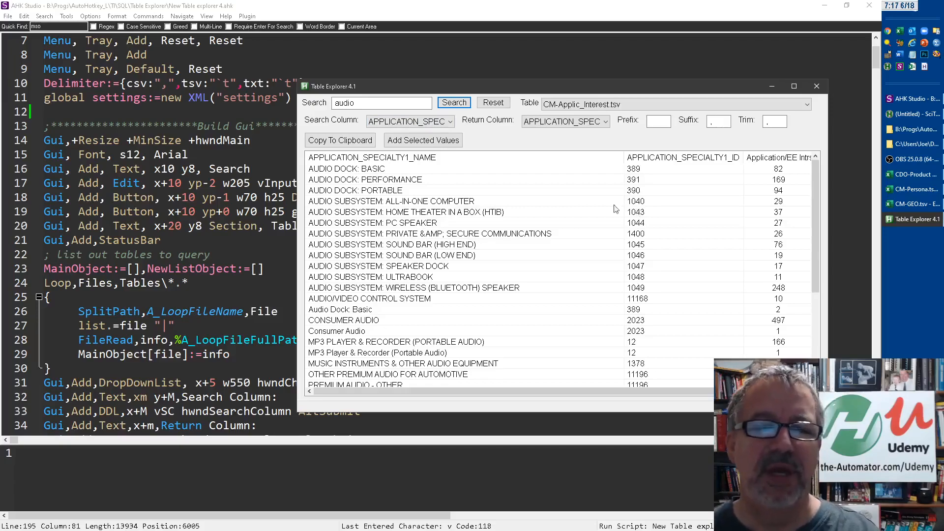
click(409, 120)
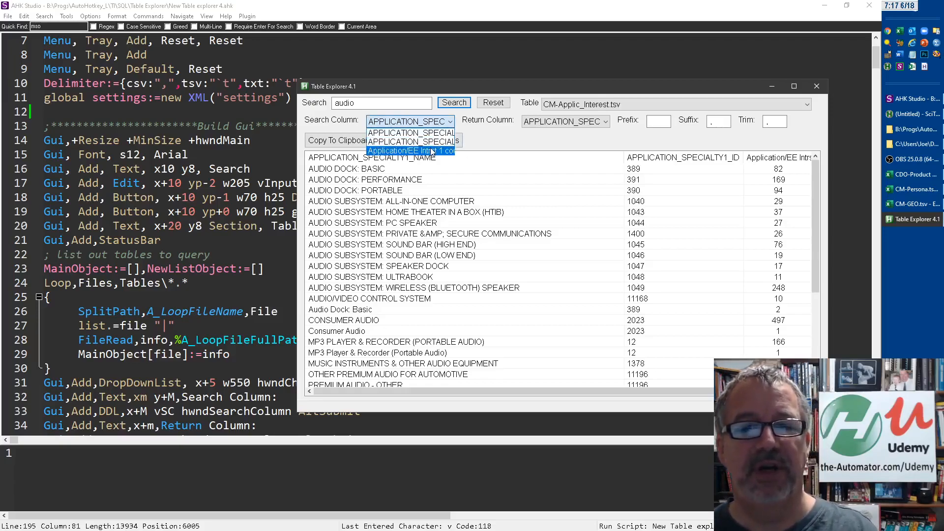
click(424, 122)
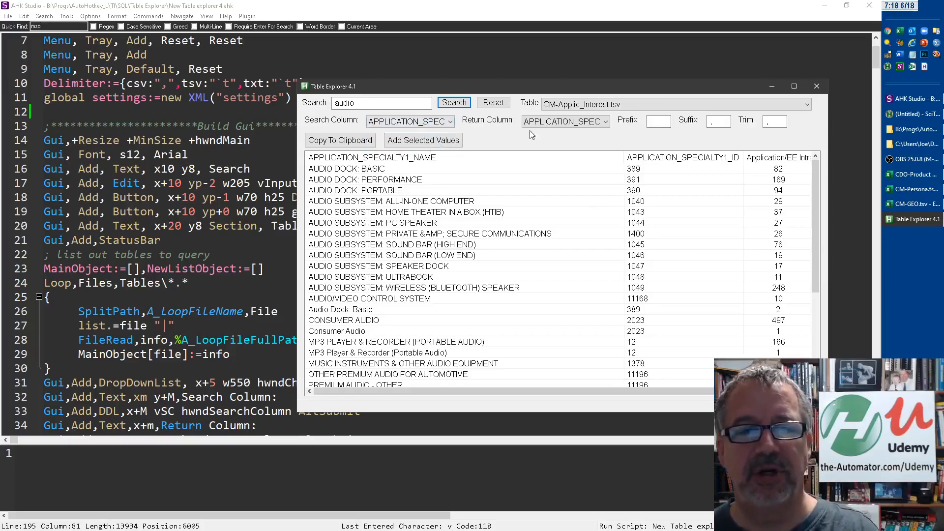
click(564, 121)
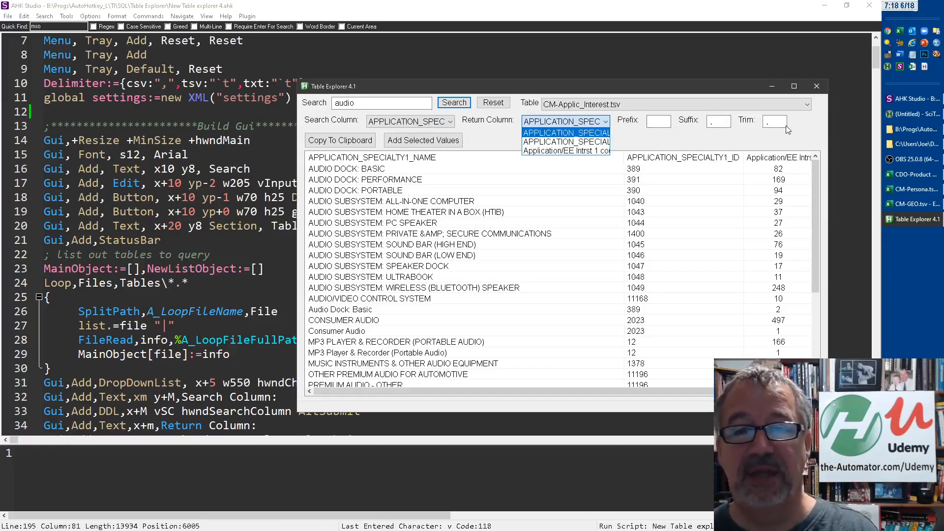
key(Escape)
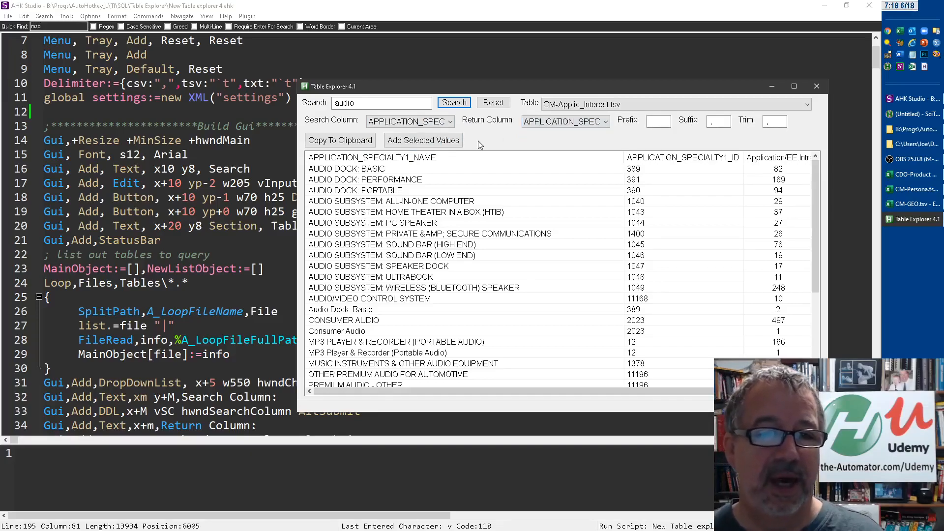
- Add the ALL-IN-ONE COMPUTER row's ID to the collected list and dismiss the duplicate-value warning on re-adding it
click(409, 121)
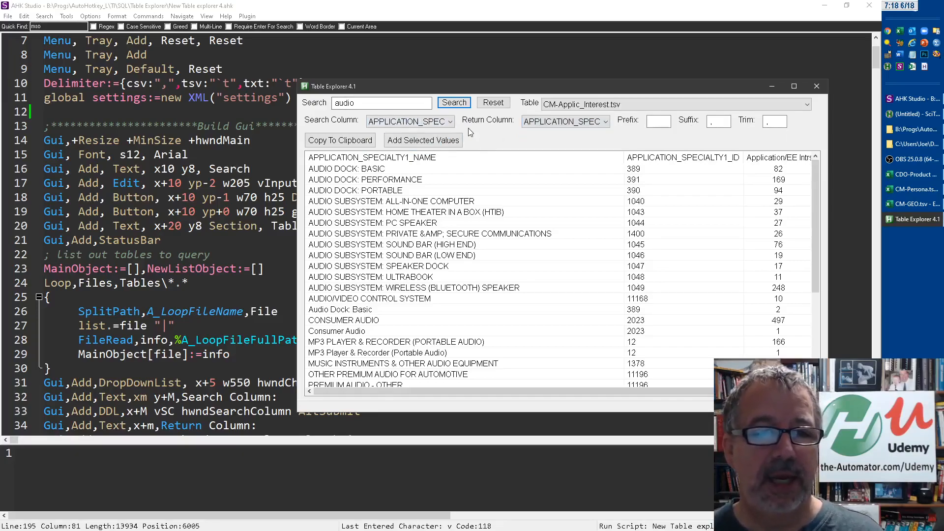
click(375, 159)
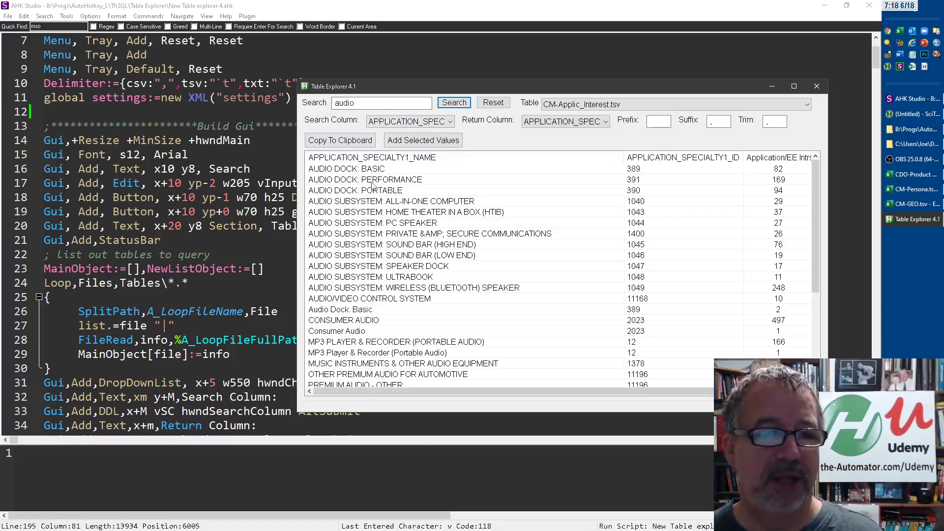
click(401, 192)
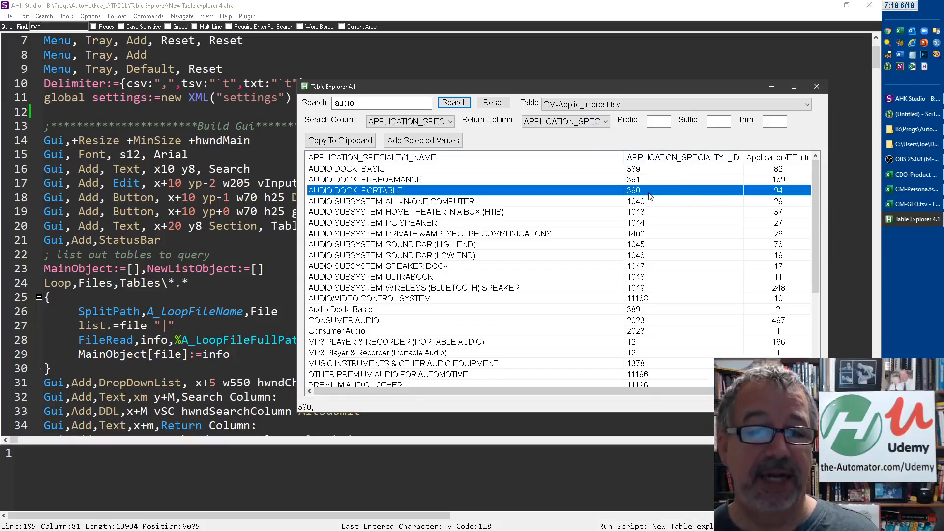
double_click(593, 202)
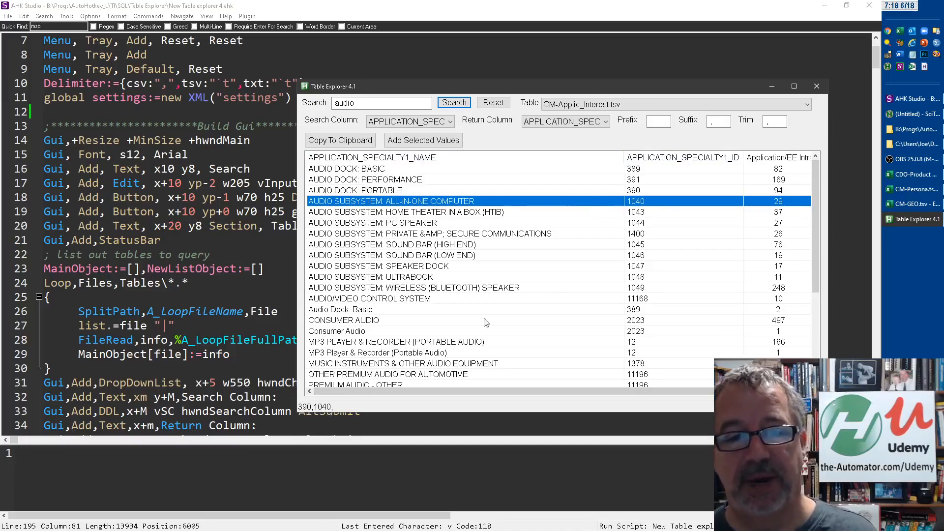
double_click(560, 193)
click(451, 298)
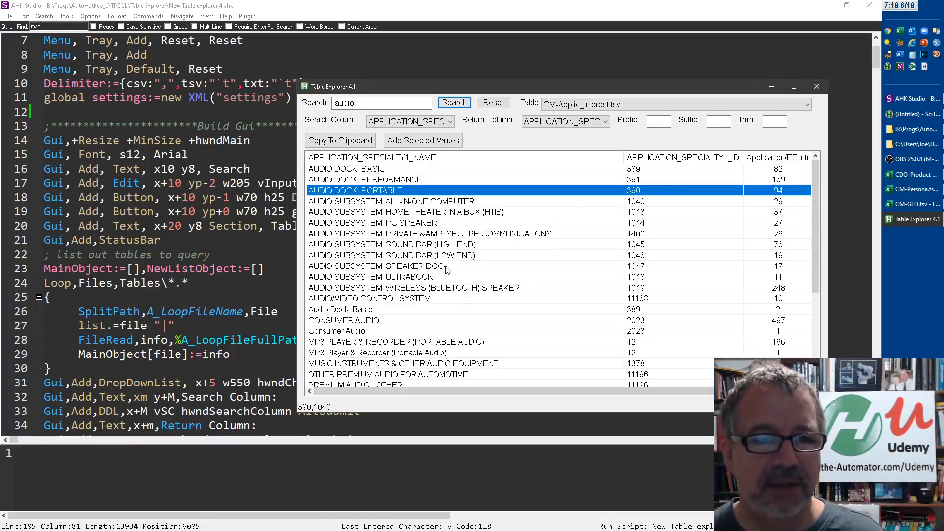
- Add the SOUND BAR (LOW END) and WIRELESS (BLUETOOTH) SPEAKER IDs, then copy the list 390,1040,1046,1049 to the clipboard
double_click(451, 255)
double_click(453, 289)
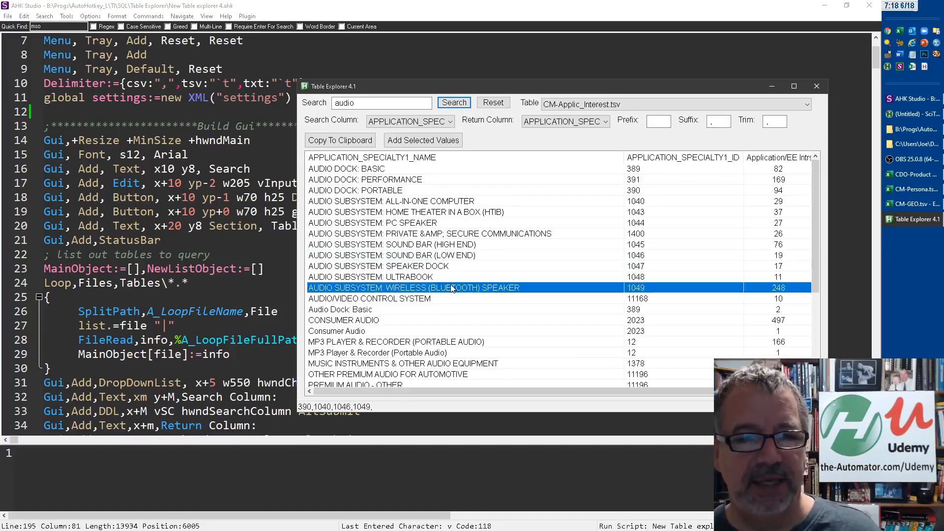
click(340, 140)
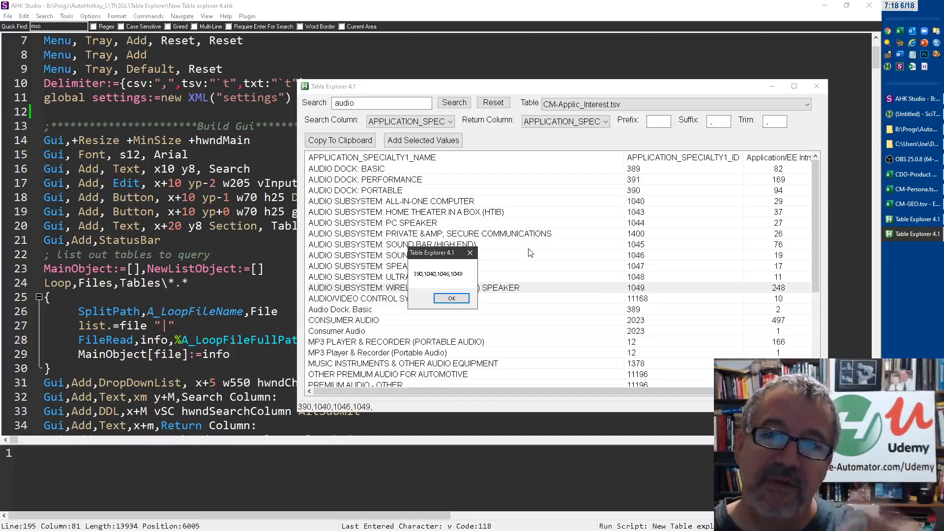
- Dismiss the message confirming the copied IDs 390,1040,1046,1049
click(452, 298)
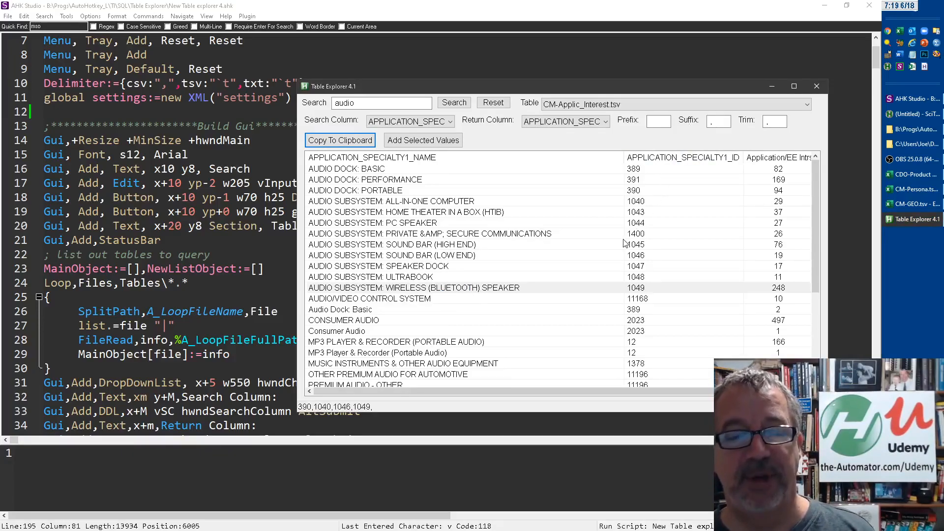
- Switch to CM-Product_Family 1.tsv returning Sub-Family Interest 1 names and rerun the 'audio' search
click(676, 104)
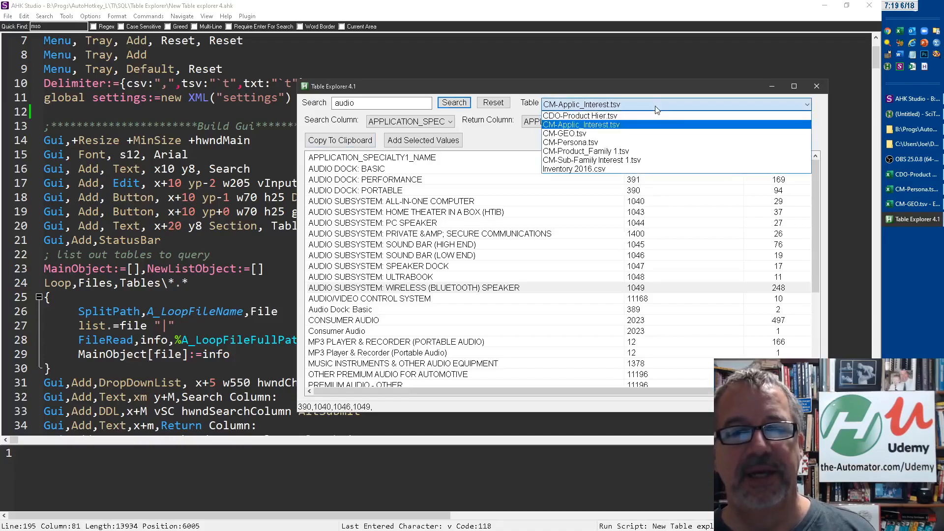
click(658, 152)
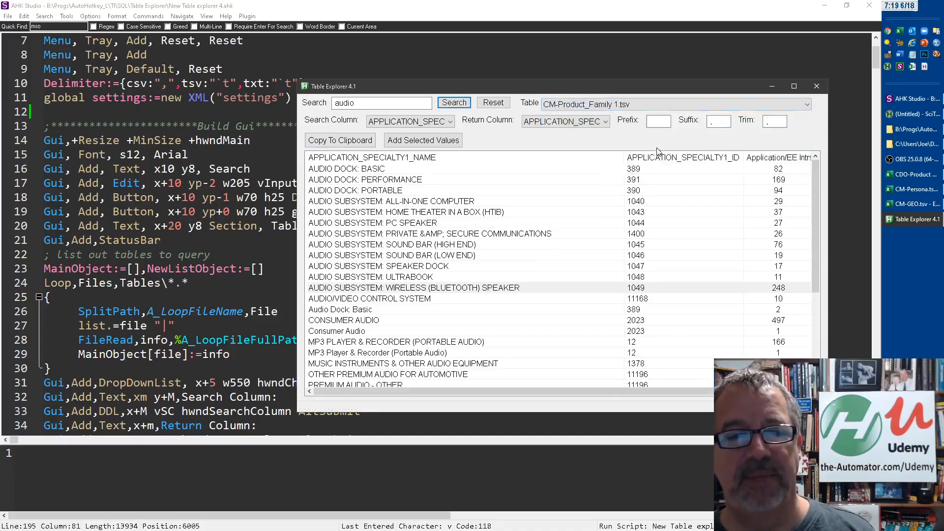
click(585, 122)
click(561, 133)
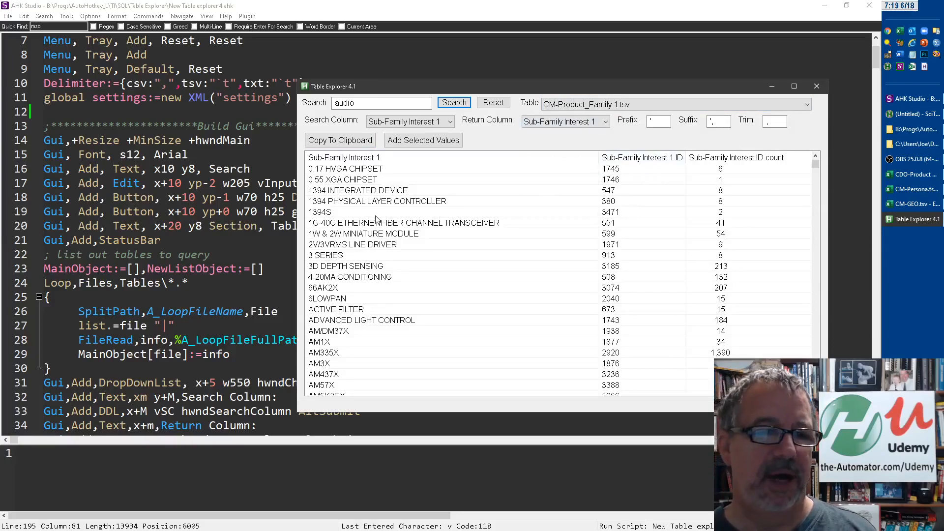
click(373, 191)
shift+click(364, 288)
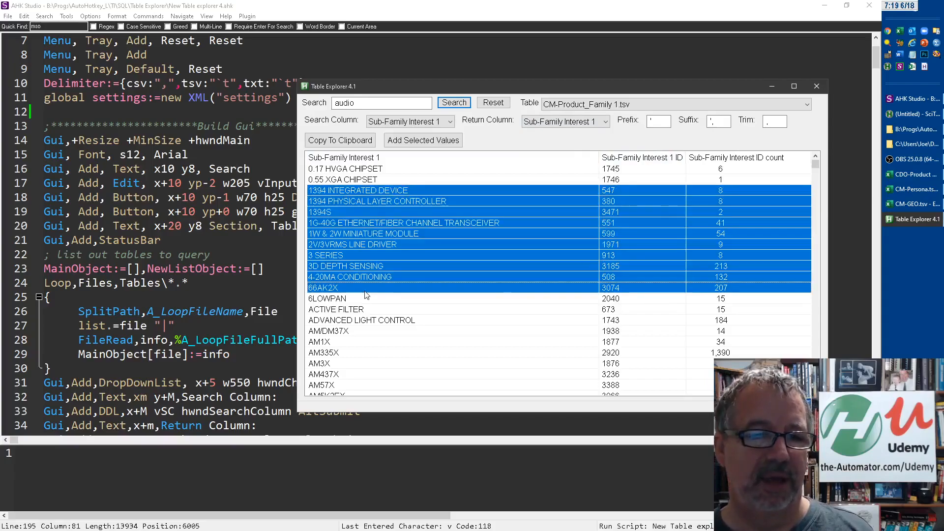
key(Return)
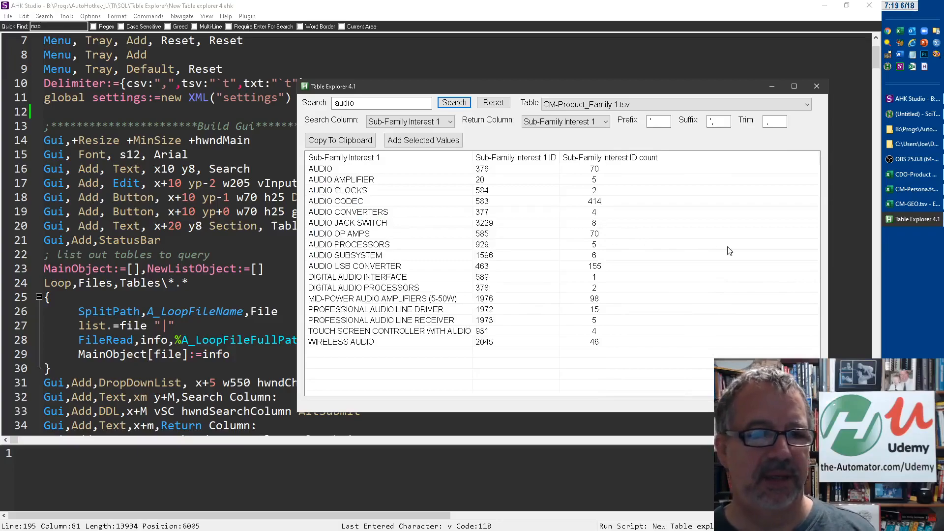
- Collect AUDIO CODEC through AUDIO PROCESSORS as a quoted list of names
click(425, 201)
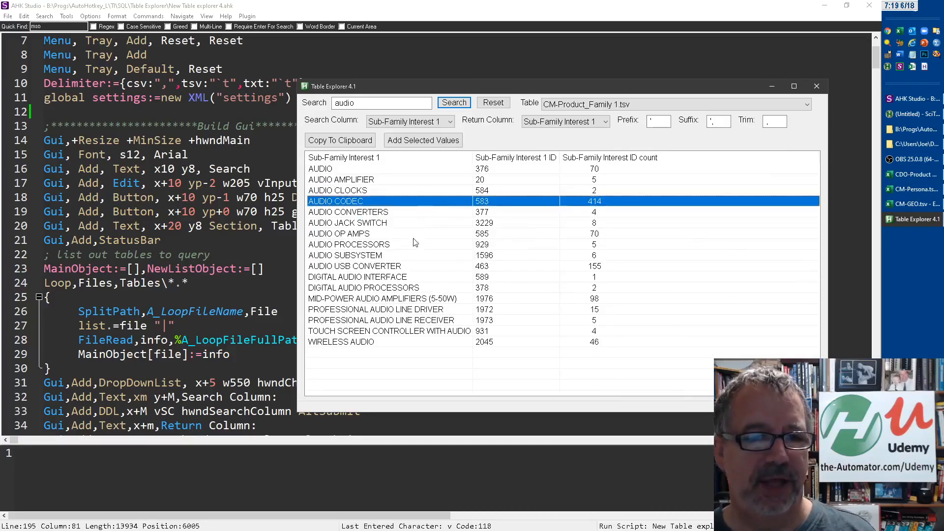
shift+click(413, 244)
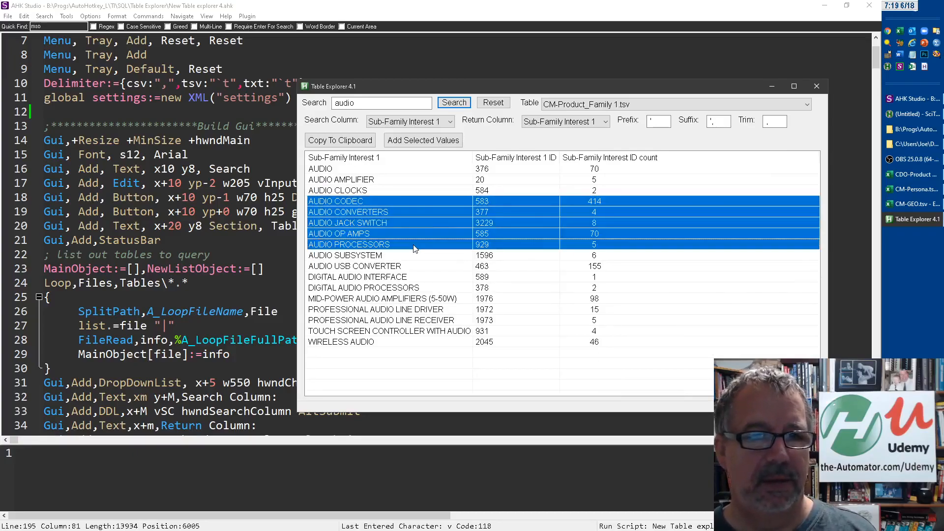
click(423, 141)
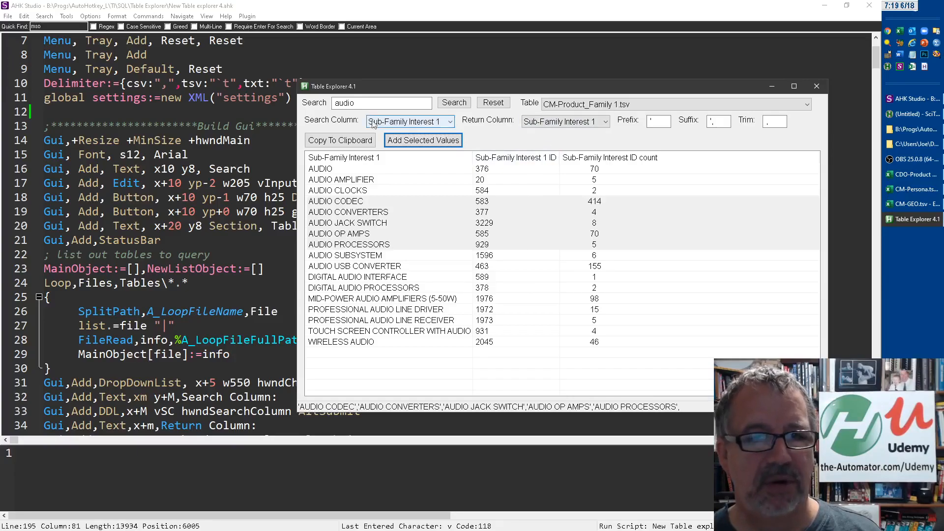
- Return Sub-Family Interest 1 ID instead and collect the five audio rows as '583','377','3229','585','929'
click(567, 123)
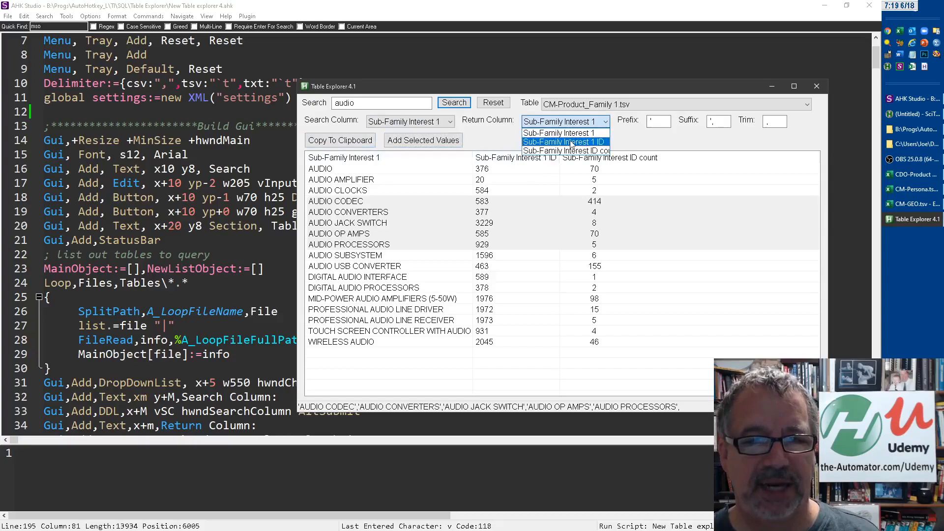
click(564, 141)
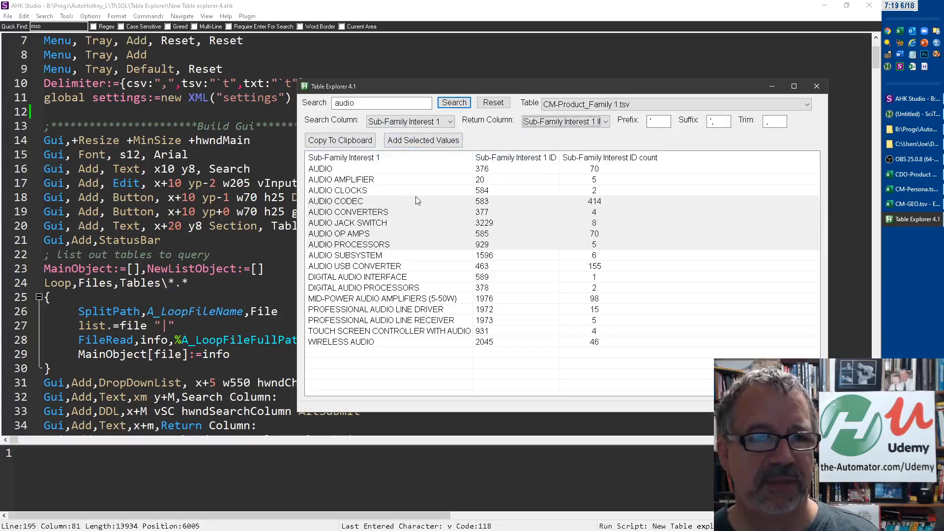
click(391, 203)
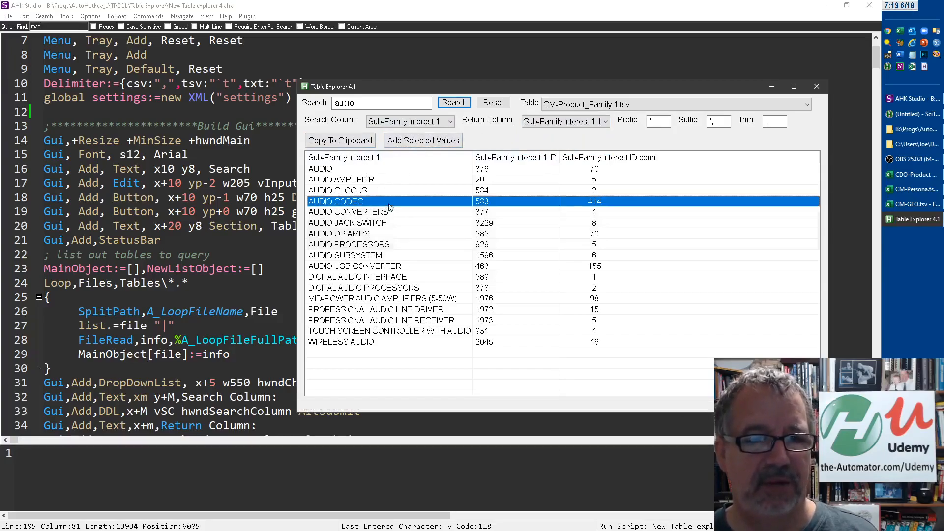
shift+click(386, 246)
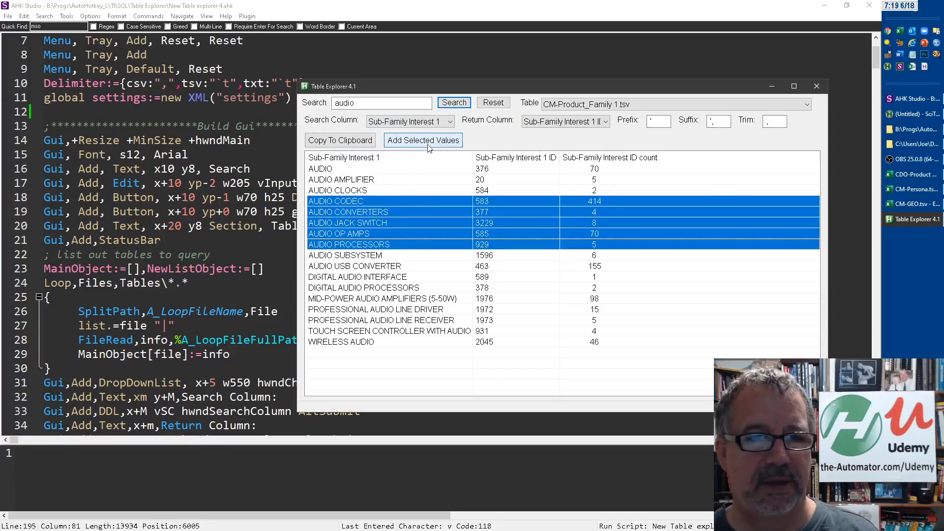
click(422, 141)
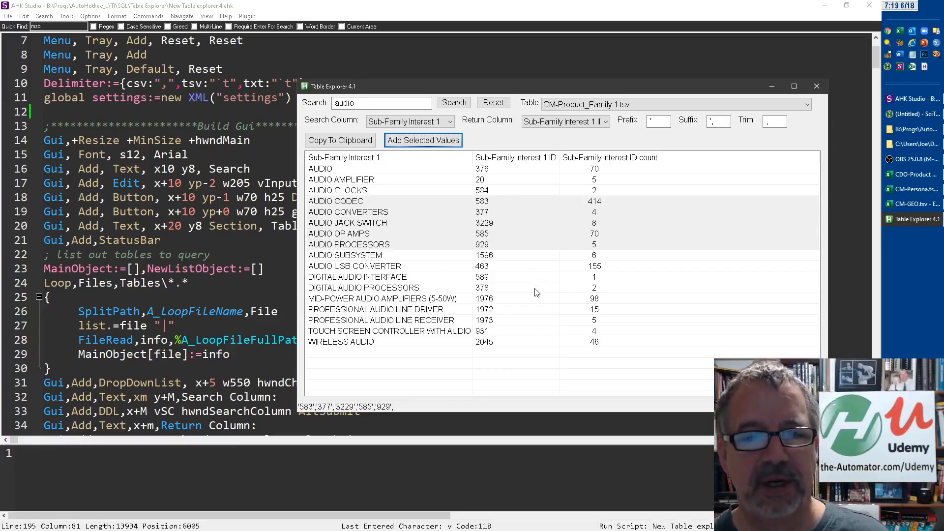
click(391, 103)
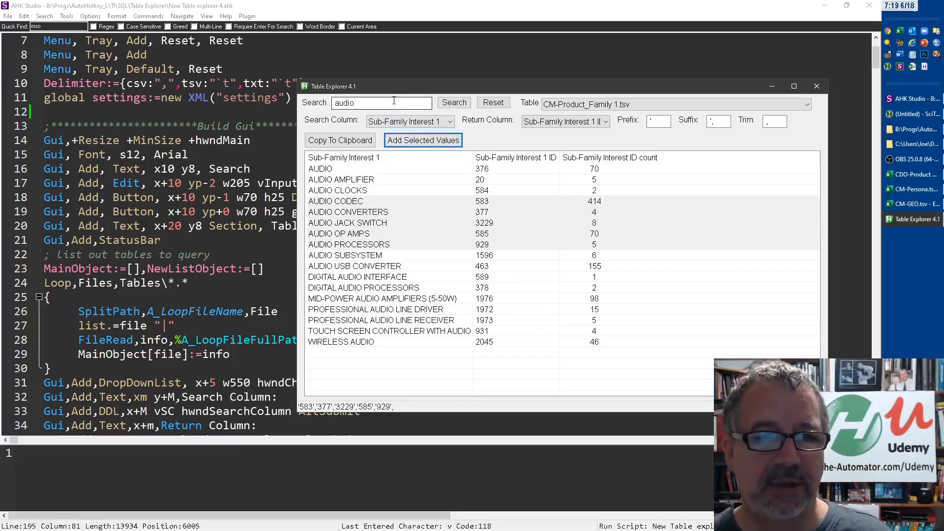
- Filter CM-Product_Family 1.tsv by 'digi', select DIGITAL AUDIO INTERFACE, then bring up the Tables folder window
click(491, 102)
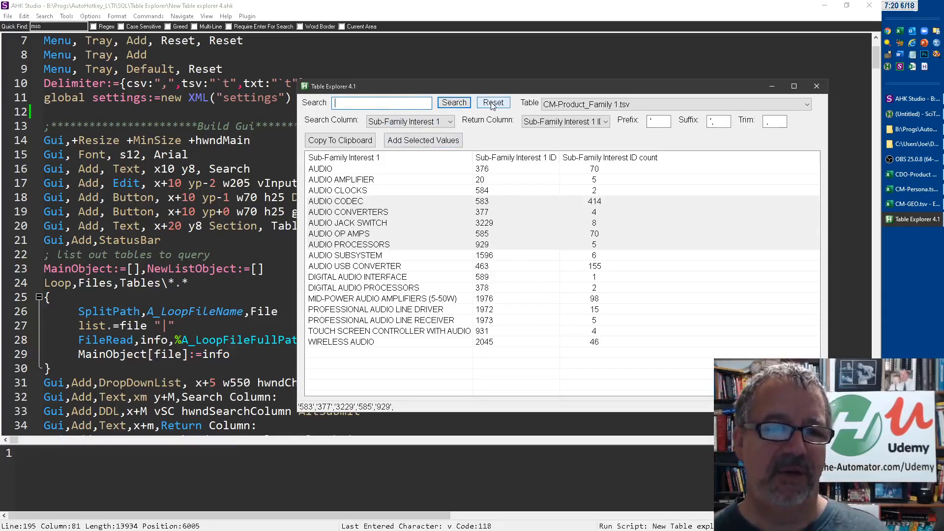
text(digi)
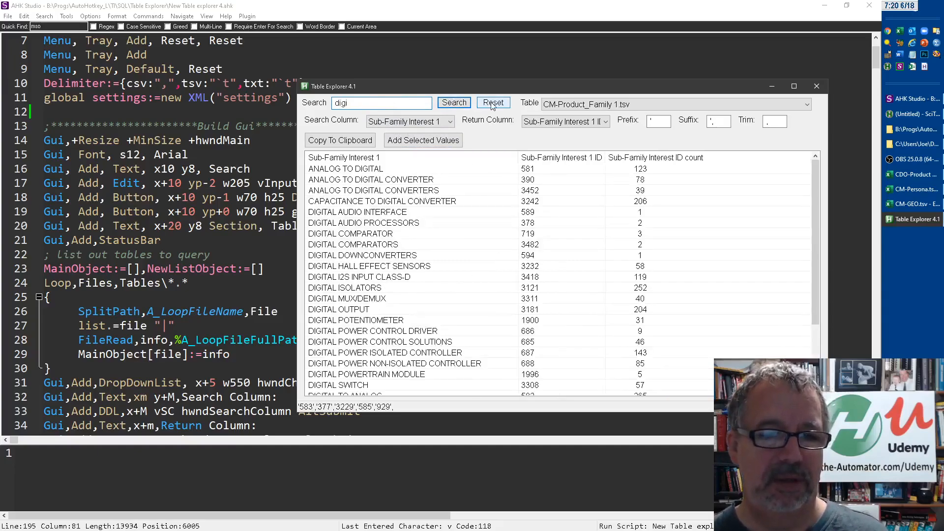
click(435, 212)
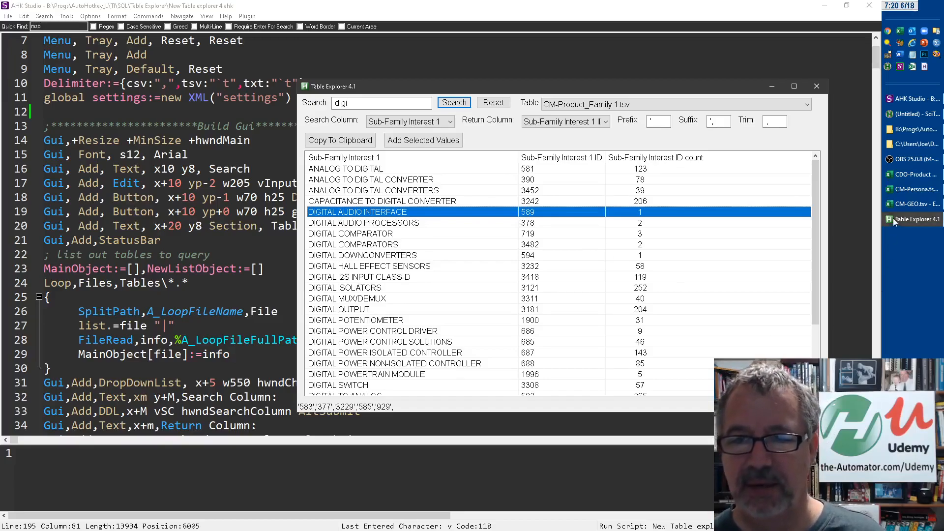
click(927, 144)
click(915, 129)
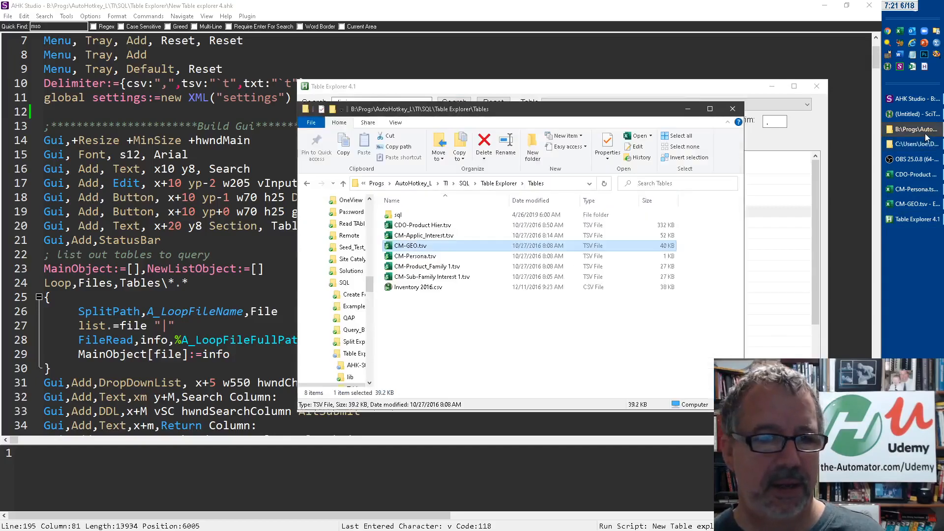
double_click(416, 215)
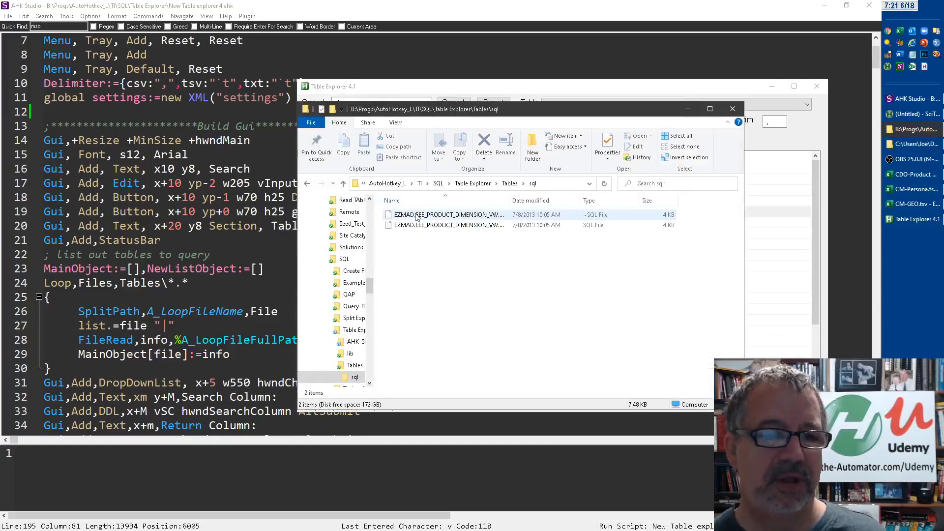
click(487, 214)
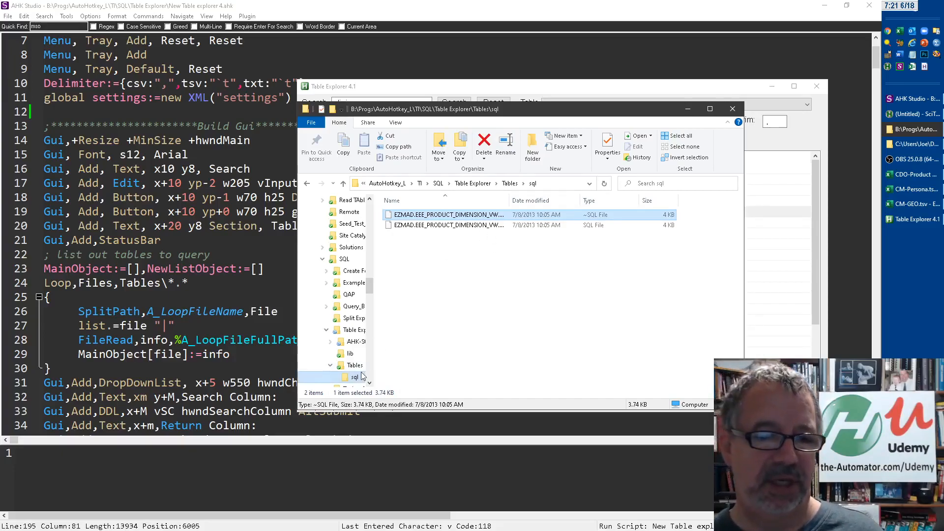
click(509, 183)
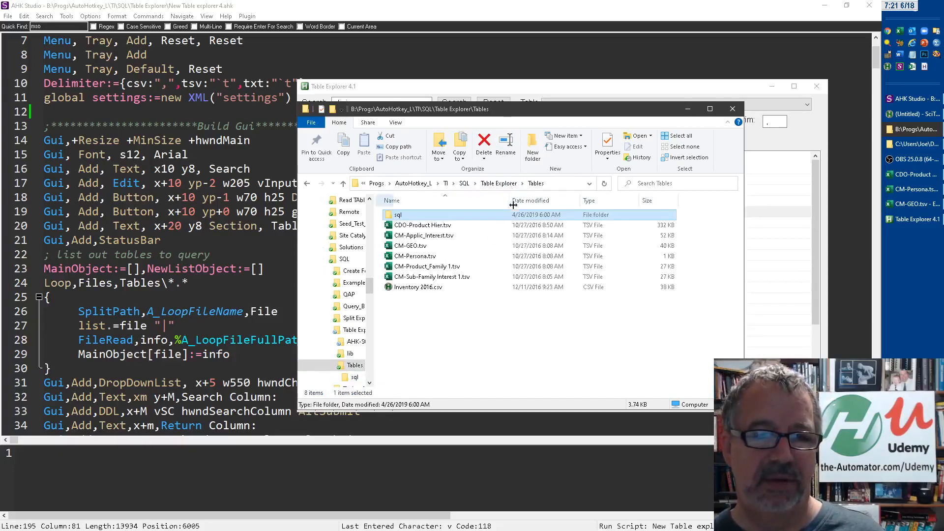